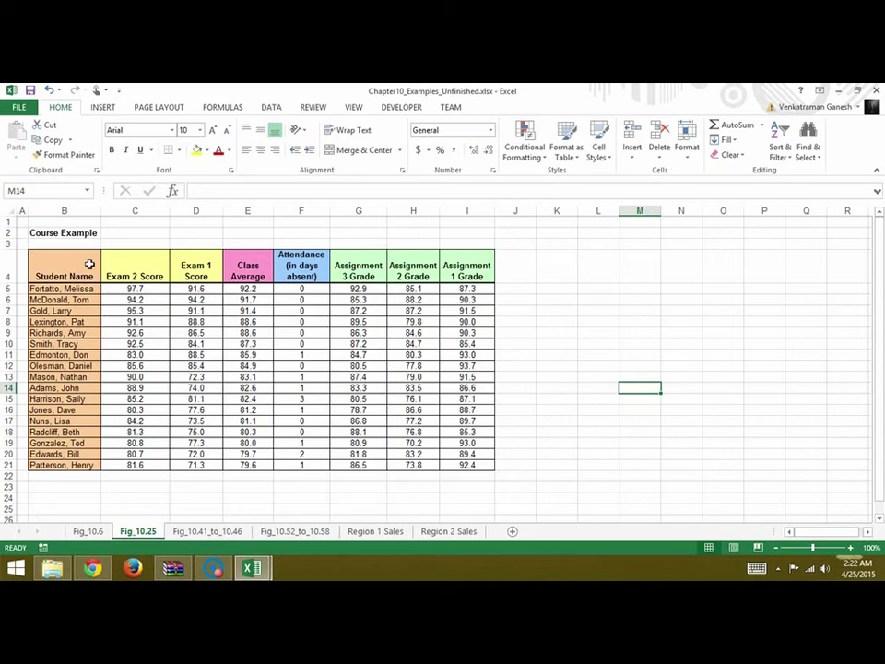
Select the grade table B4:I21 and switch to the Data ribbon tab
drag(89, 264, 460, 468)
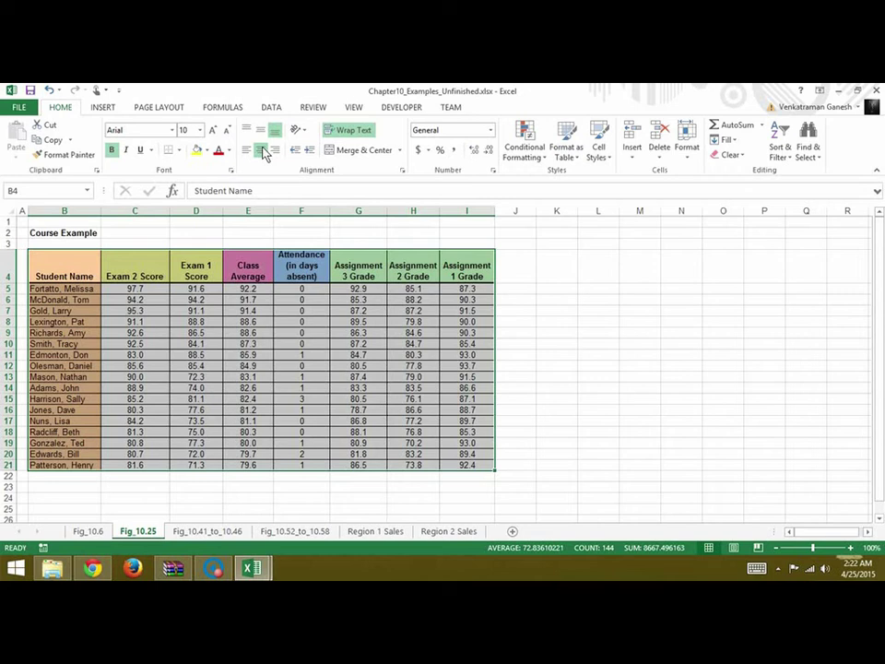
click(271, 107)
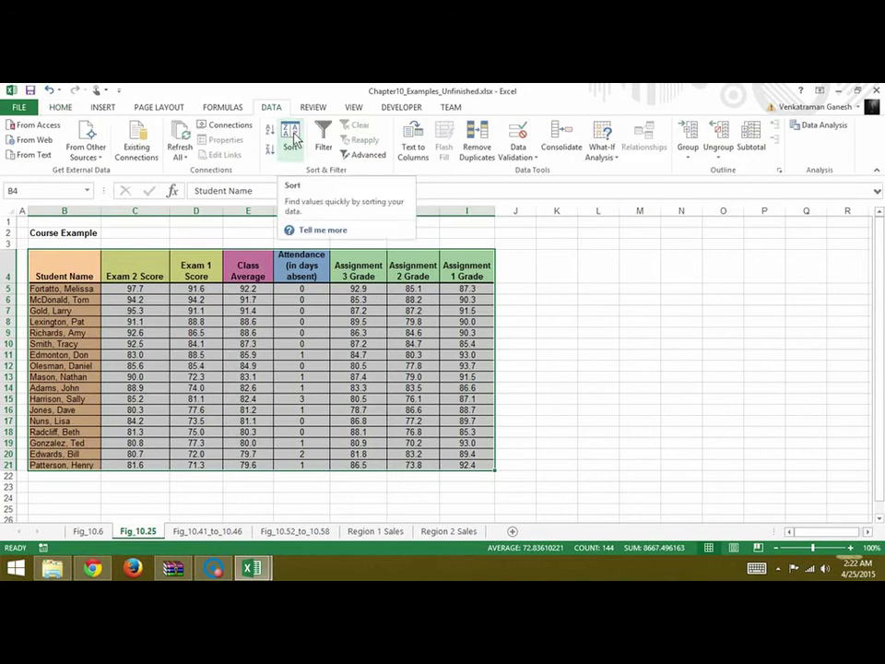
Sort the table by Class Average largest to smallest, then Student Name A to Z
click(293, 138)
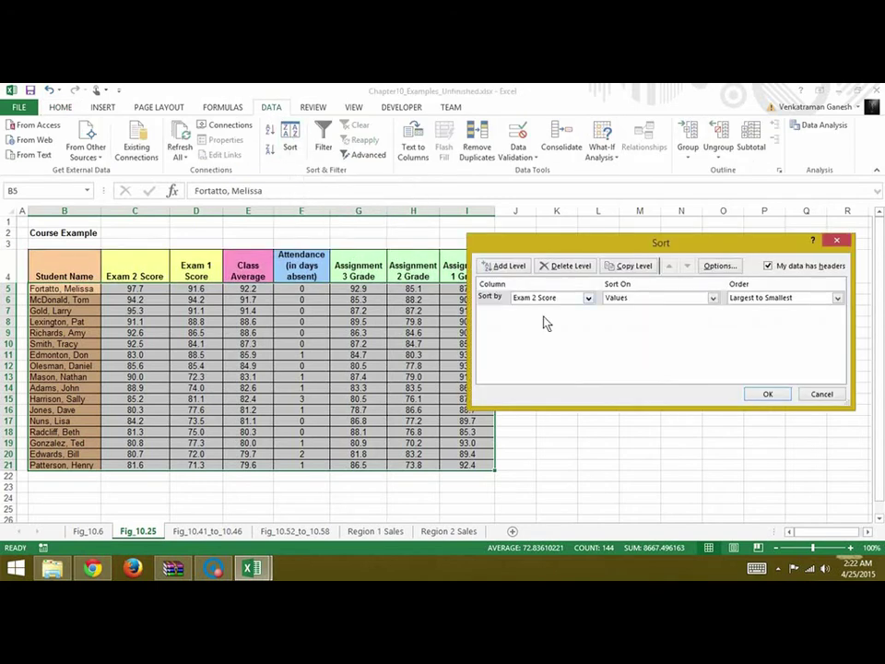
click(588, 300)
click(580, 336)
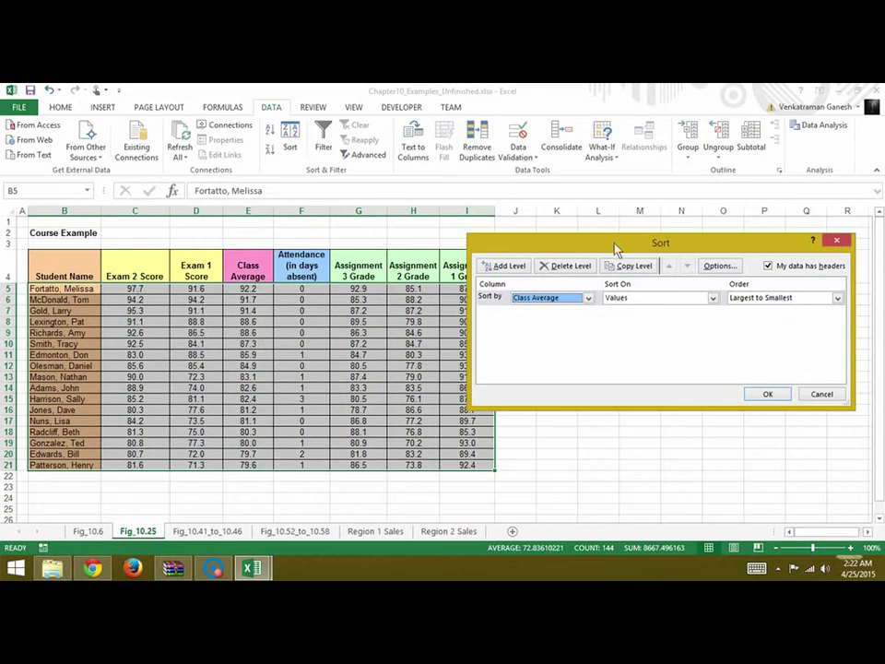
click(516, 268)
click(588, 313)
click(553, 324)
click(767, 395)
click(628, 365)
Reselect B4:I21, open Sort, and uncheck My data has headers
drag(75, 267, 483, 473)
click(290, 138)
click(767, 265)
click(588, 298)
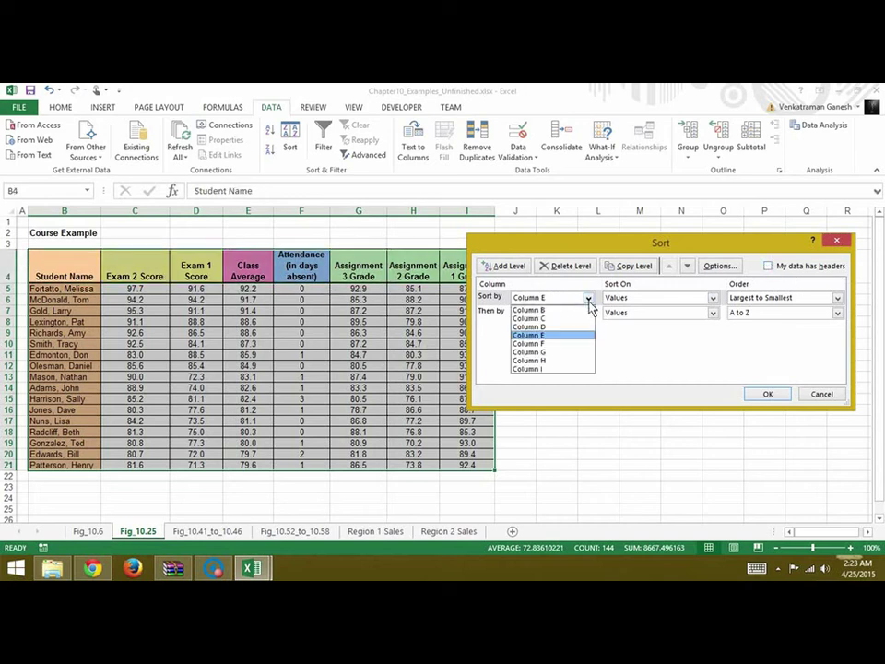
Change the sort orientation to left to right in Sort Options
click(705, 380)
click(729, 271)
click(622, 332)
click(651, 360)
Delete the extra level and sort columns by their Row 4 headings, Z to A
click(488, 314)
click(569, 267)
click(588, 298)
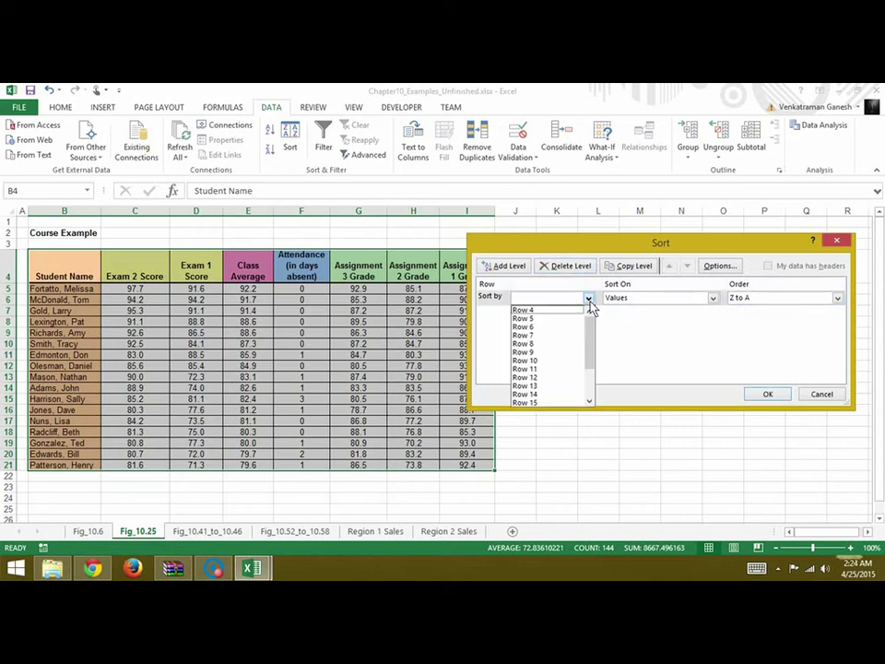
click(524, 311)
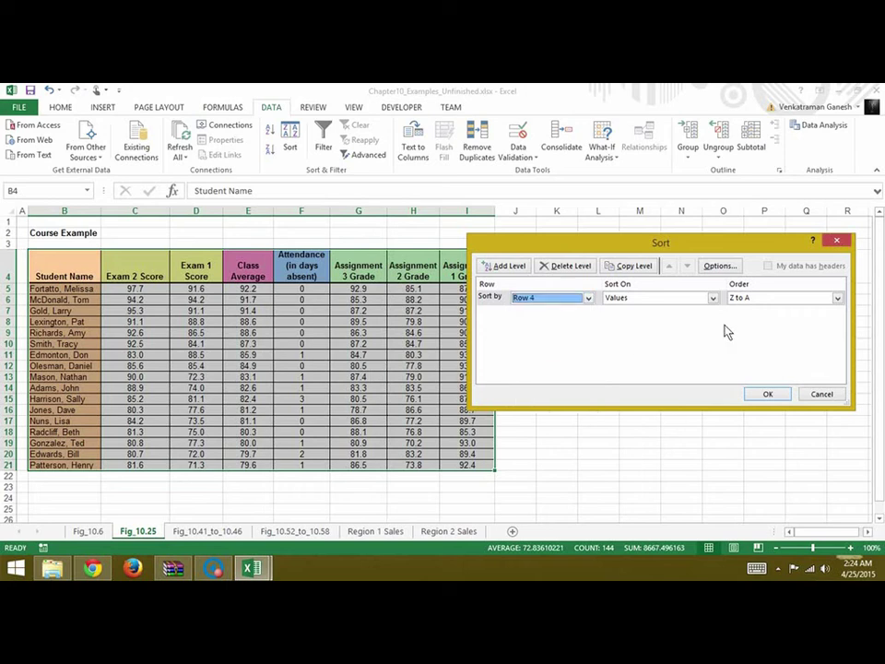
click(768, 395)
click(521, 322)
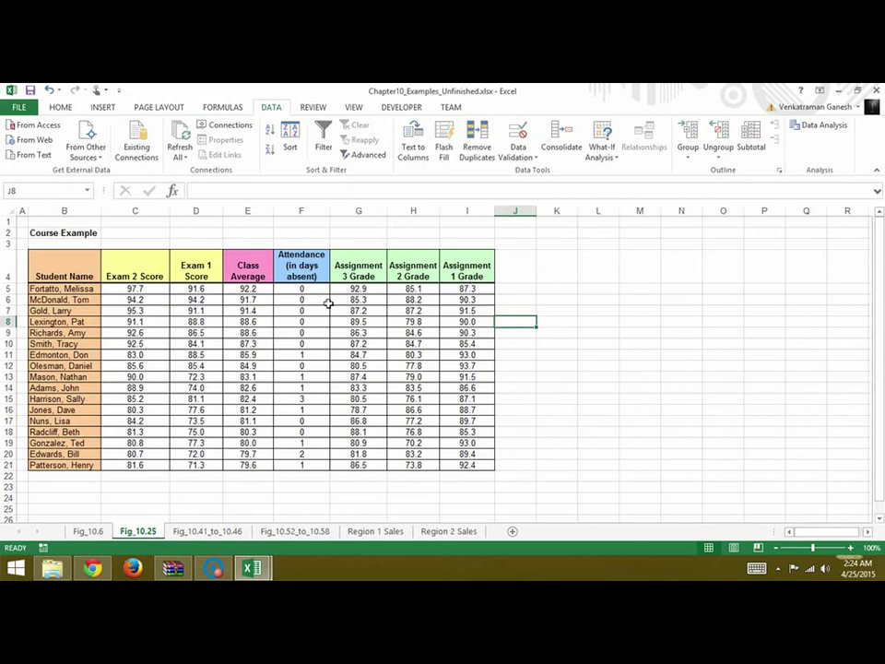
click(647, 369)
Turn on filtering and filter Class Average to show only the 88.6 value
drag(84, 271, 461, 465)
click(327, 148)
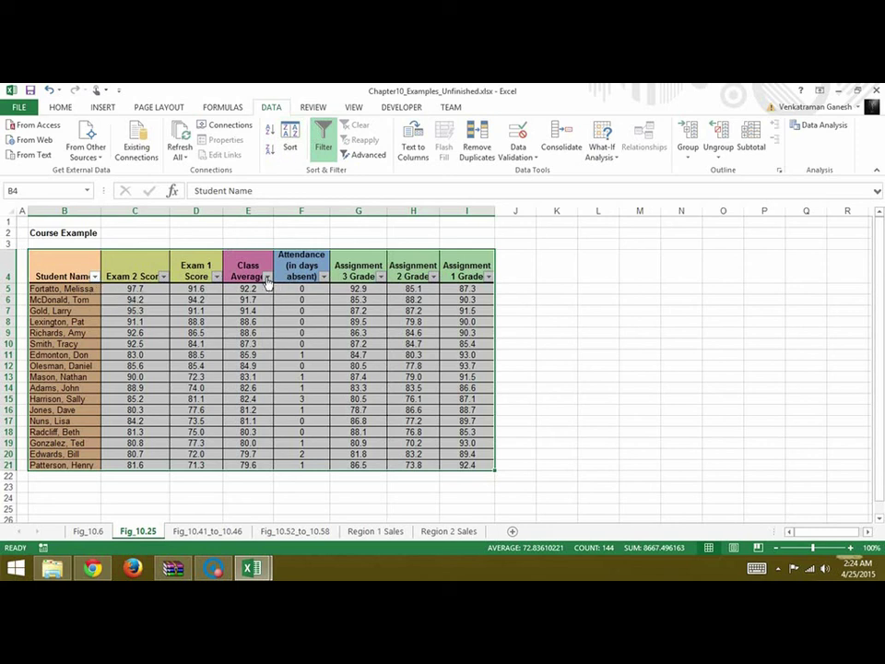
click(268, 277)
drag(264, 440, 263, 411)
click(139, 402)
drag(265, 455, 260, 475)
click(139, 495)
click(189, 523)
Re-check Select All in the Class Average filter to show all 17 students
click(267, 276)
click(139, 405)
click(190, 524)
Apply a Top 10 Items number filter on Class Average, showing 10 of 17 students
click(268, 277)
mouse_move(220, 373)
click(311, 482)
Apply a Class Average custom filter of at least 81 and less than 82
click(268, 277)
mouse_move(184, 369)
click(312, 532)
text(81)
click(664, 322)
click(634, 377)
click(717, 330)
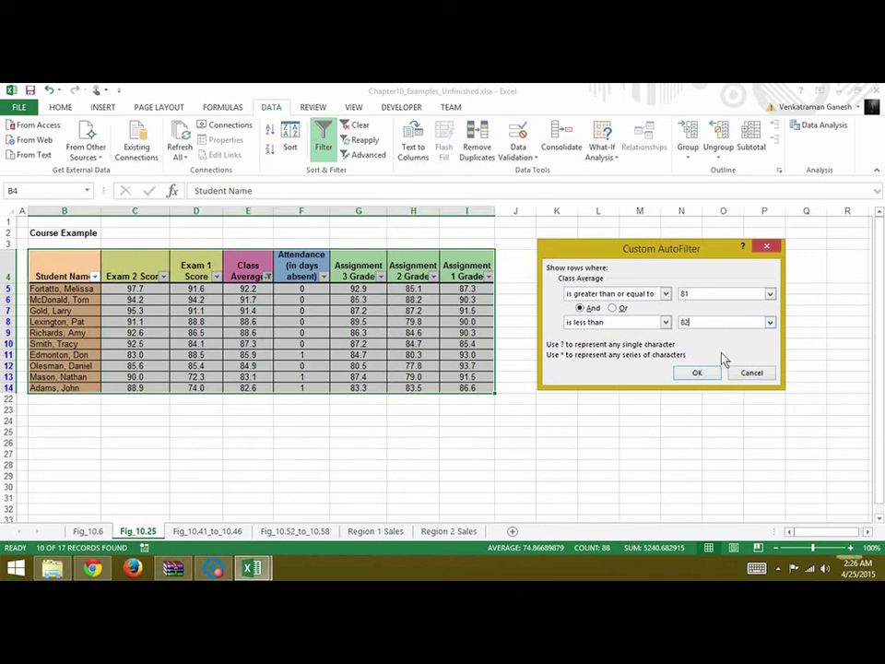
click(714, 372)
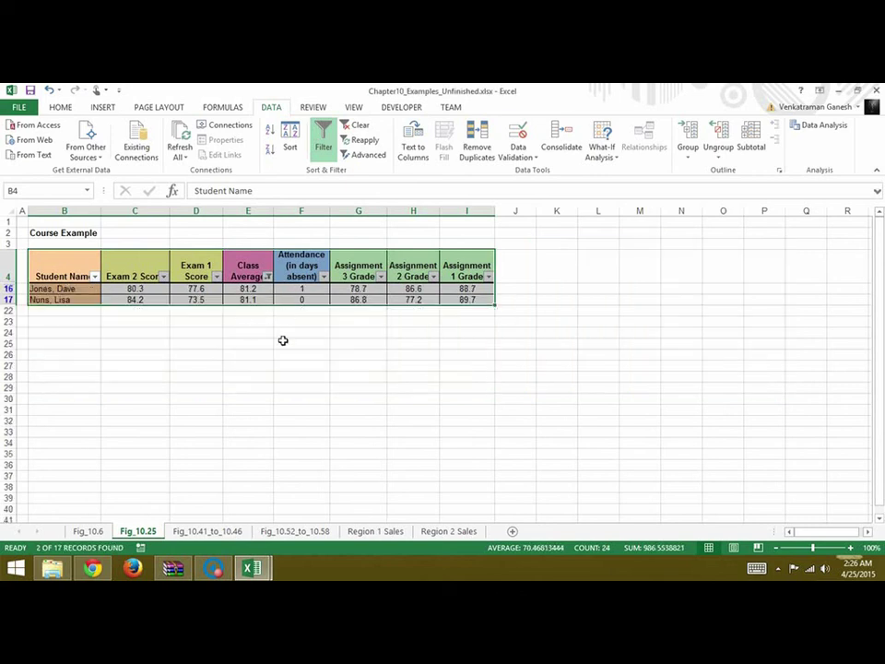